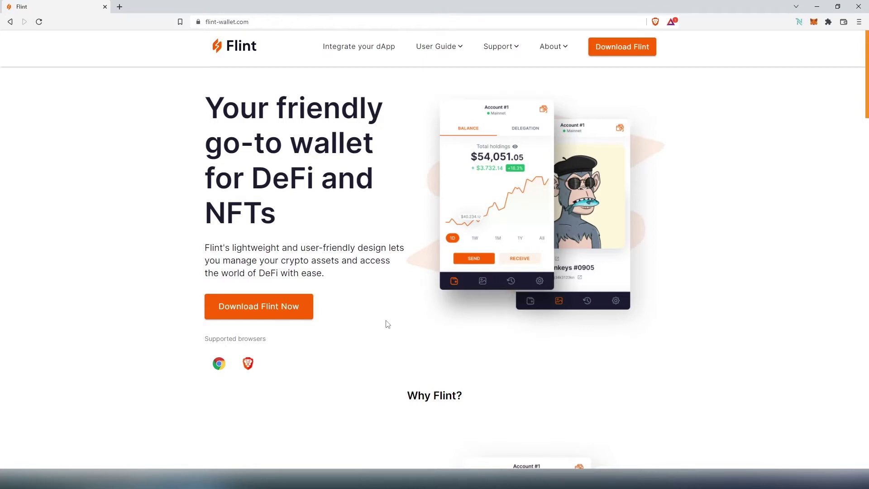
- Scroll through the Flint Wallet site and open its user guides page
scroll(388, 324, down, 8)
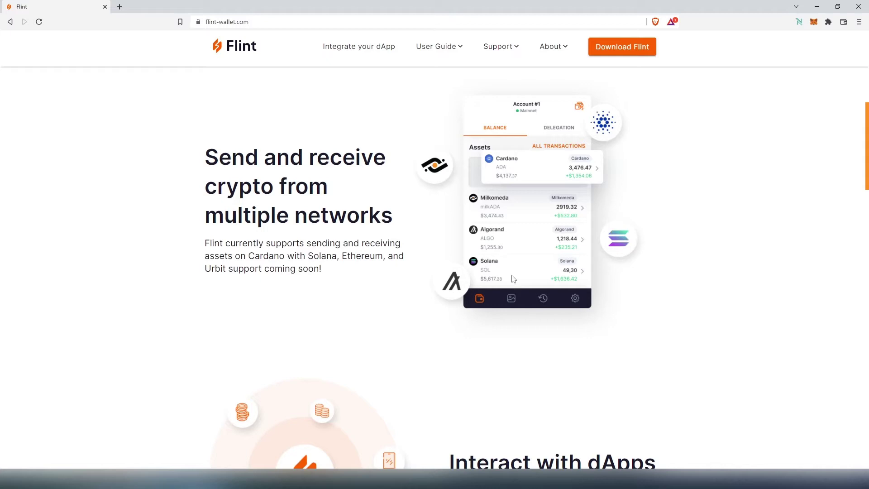
scroll(513, 279, down, 6)
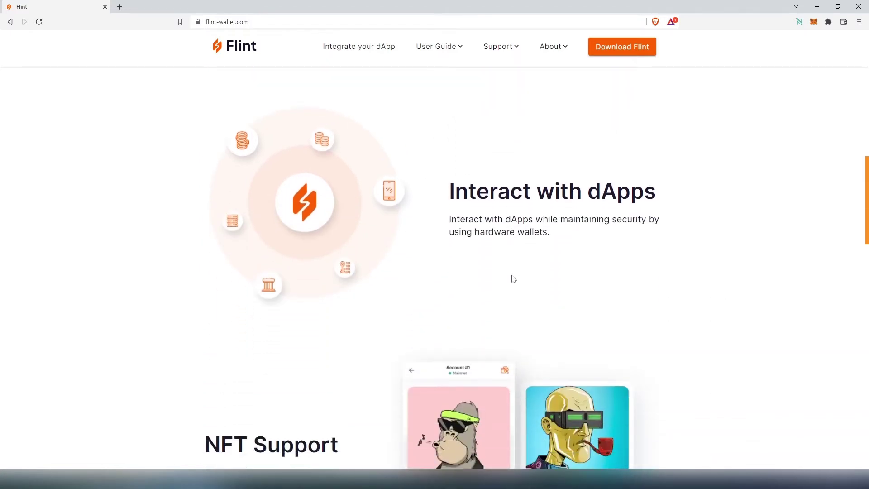
scroll(676, 196, down, 5)
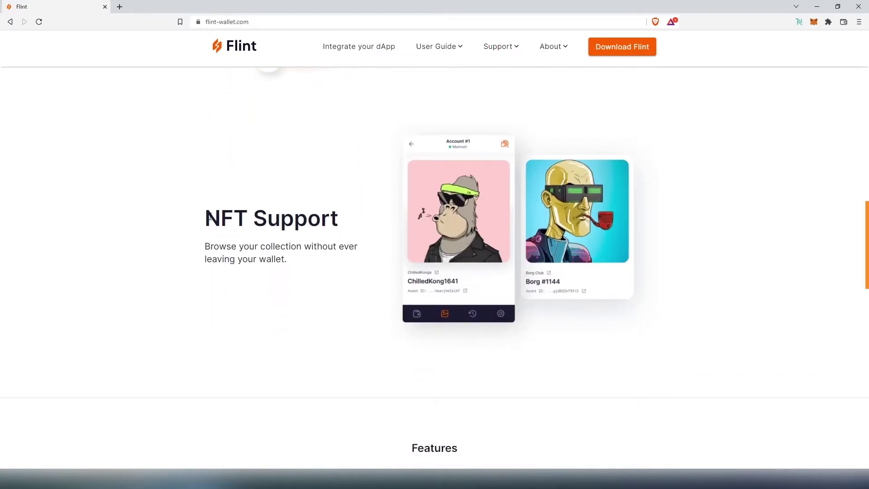
scroll(476, 203, down, 6)
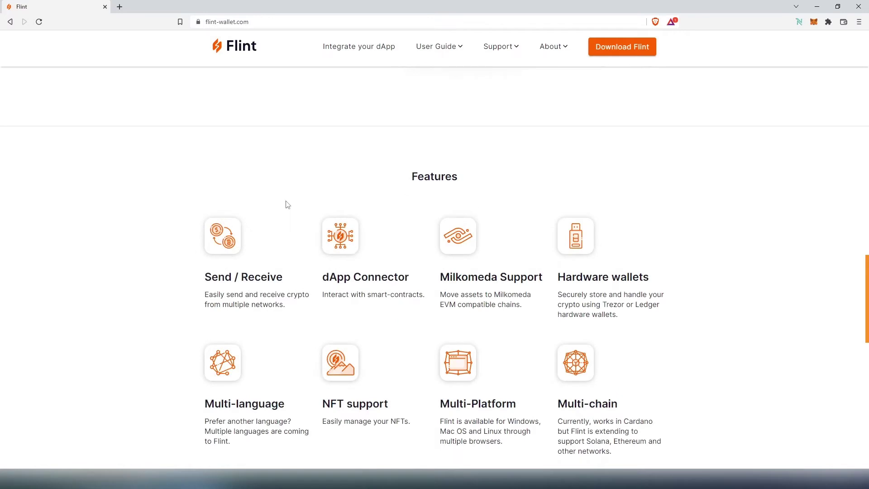
scroll(441, 200, down, 1)
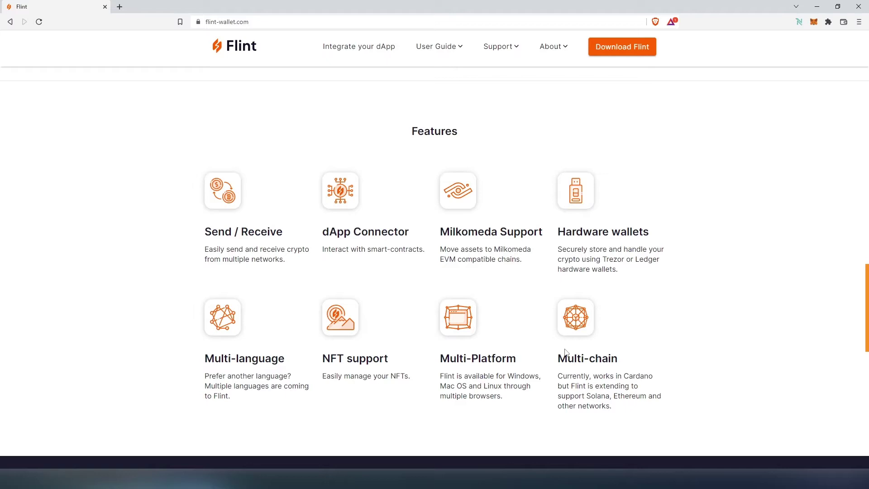
scroll(565, 352, up, 20)
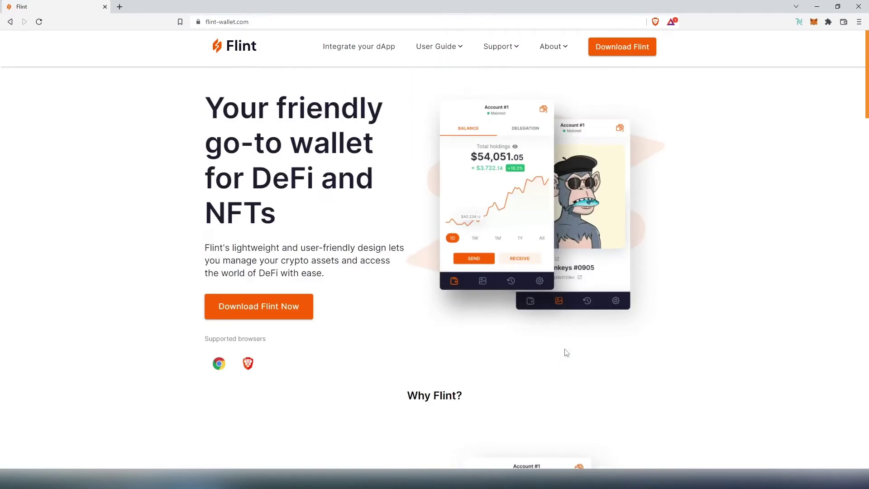
click(462, 49)
click(448, 66)
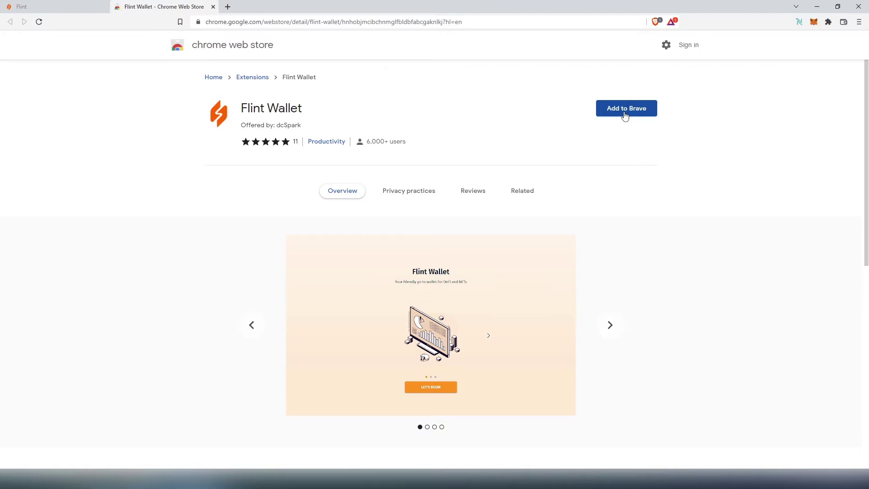
- Add the Flint Wallet extension to Brave from the Chrome Web Store
click(625, 114)
click(455, 114)
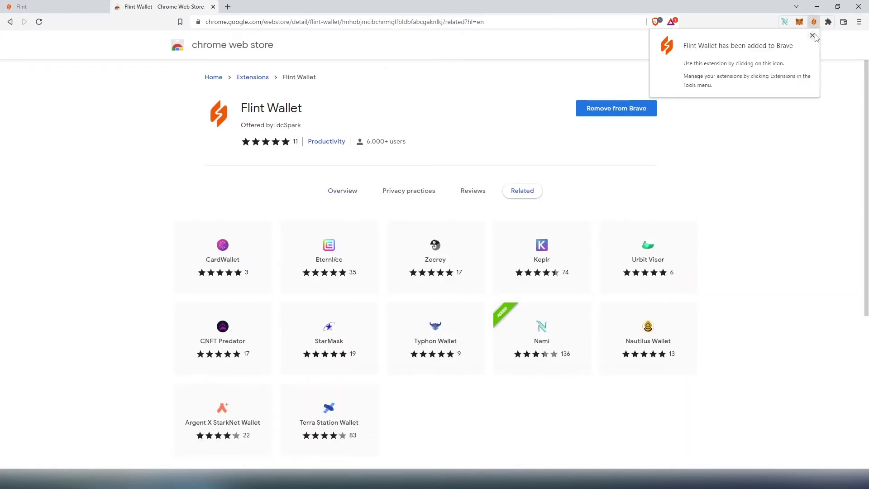
click(813, 35)
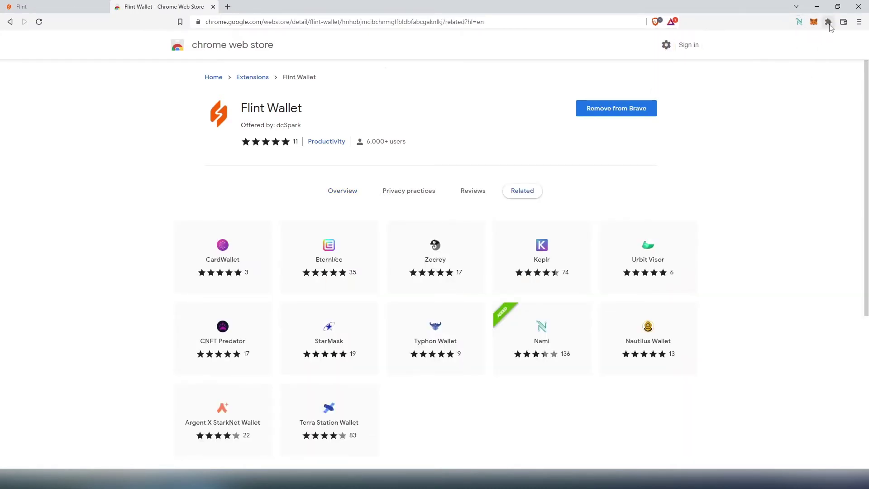
- Pin Flint Wallet to the toolbar and open it in a new tab
click(829, 22)
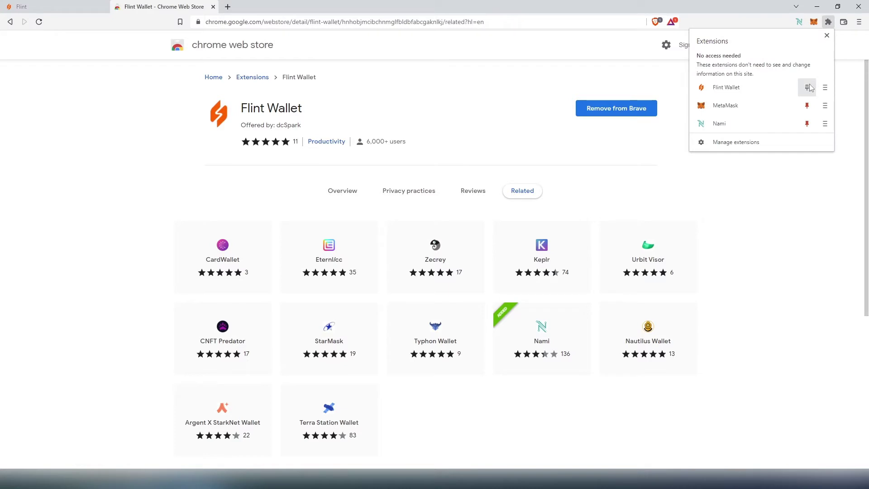
click(808, 87)
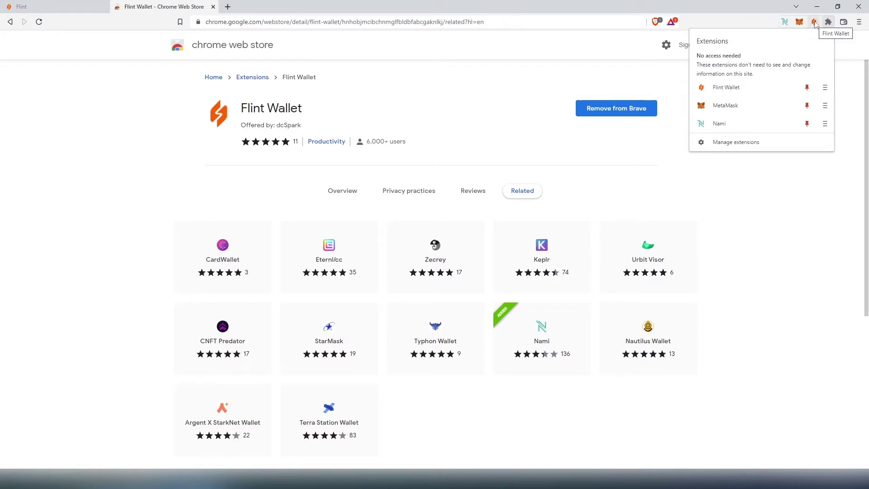
click(814, 22)
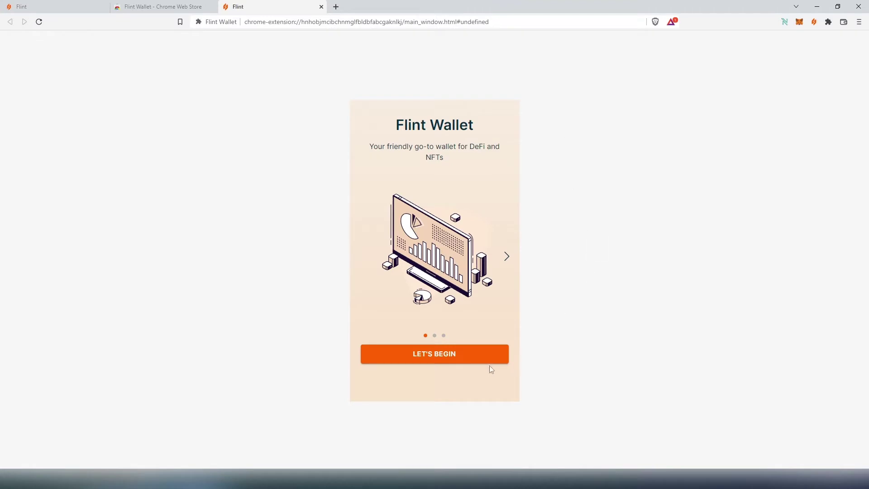
- Skip through the intro slides and begin the wallet setup
click(507, 258)
click(508, 257)
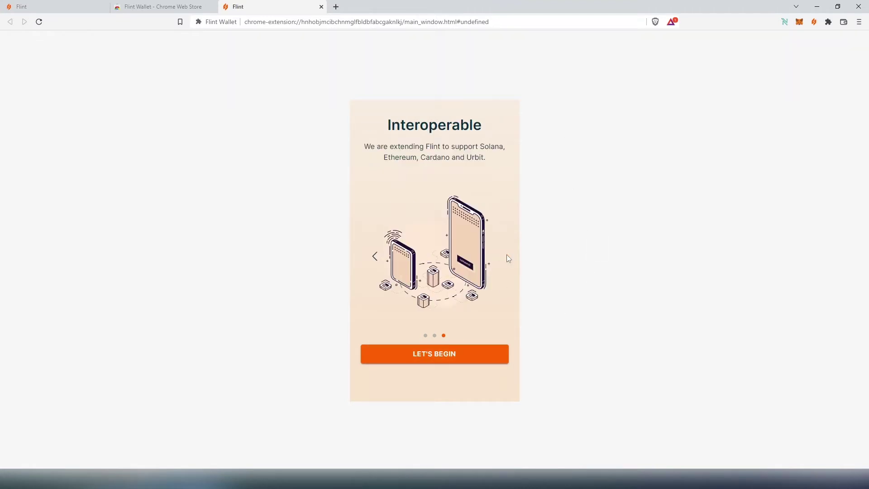
click(435, 360)
- Keep English, accept the terms, decline analytics and choose the Cardano Mainnet network
click(456, 163)
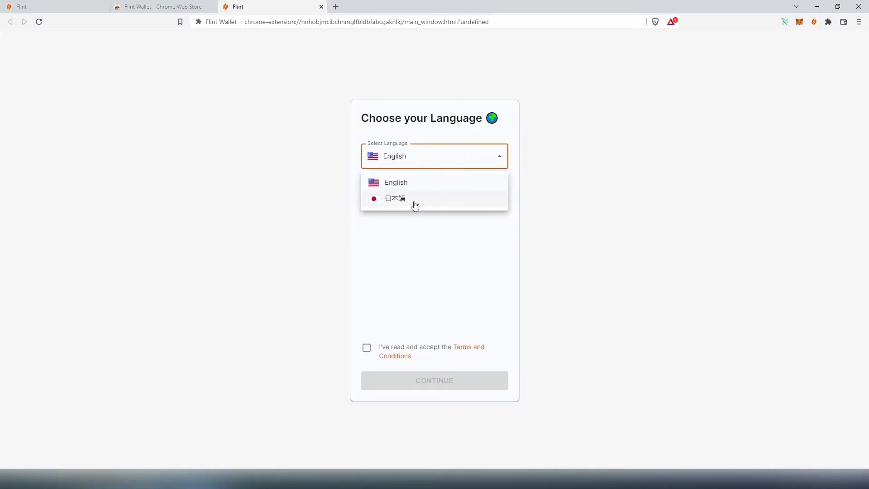
click(650, 278)
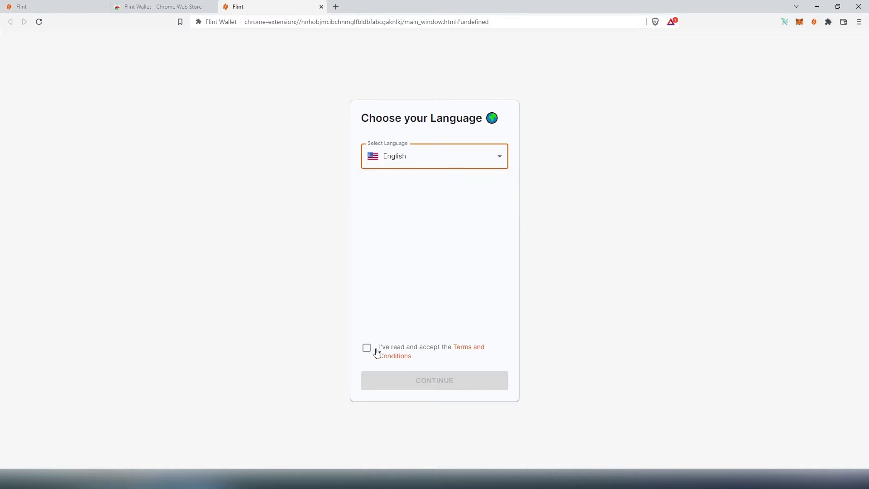
click(367, 348)
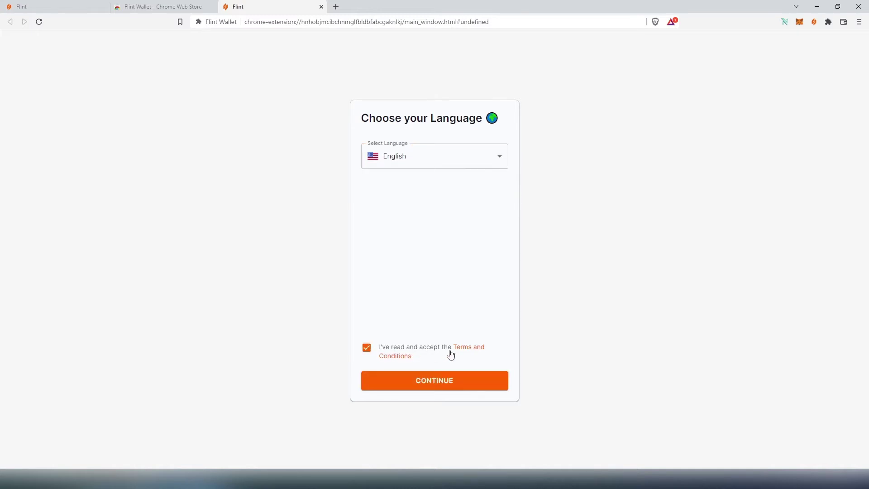
click(425, 383)
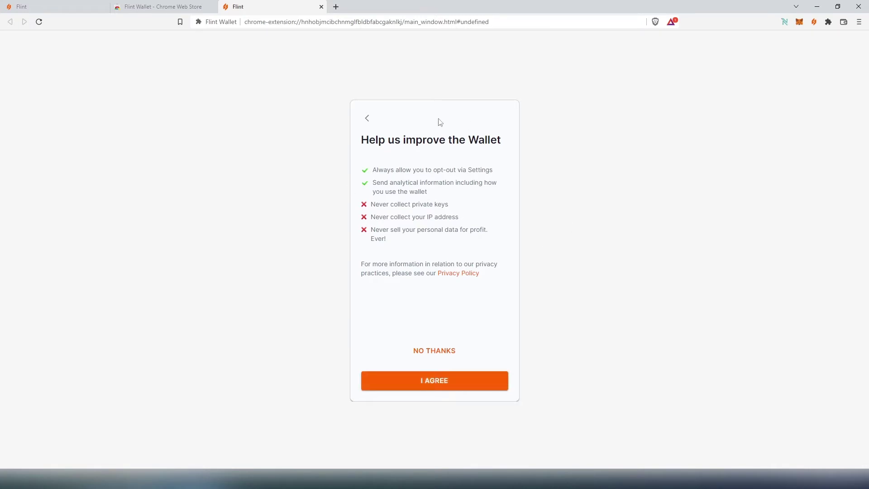
click(451, 358)
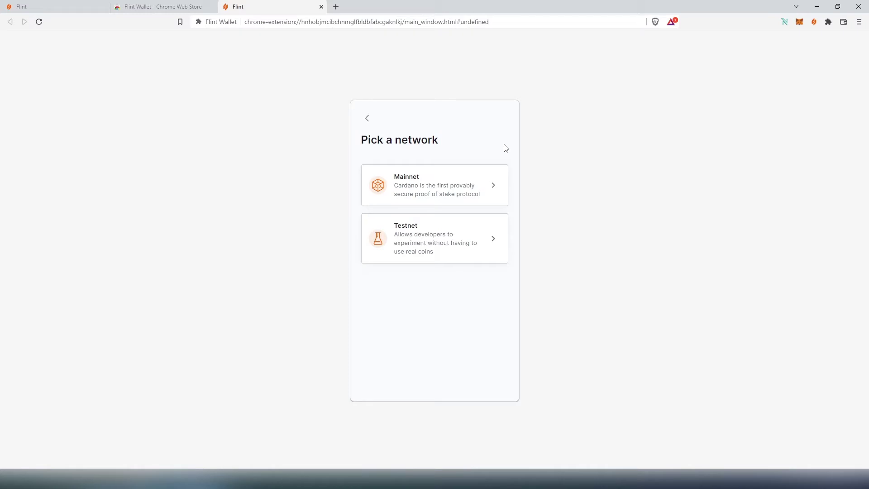
click(429, 195)
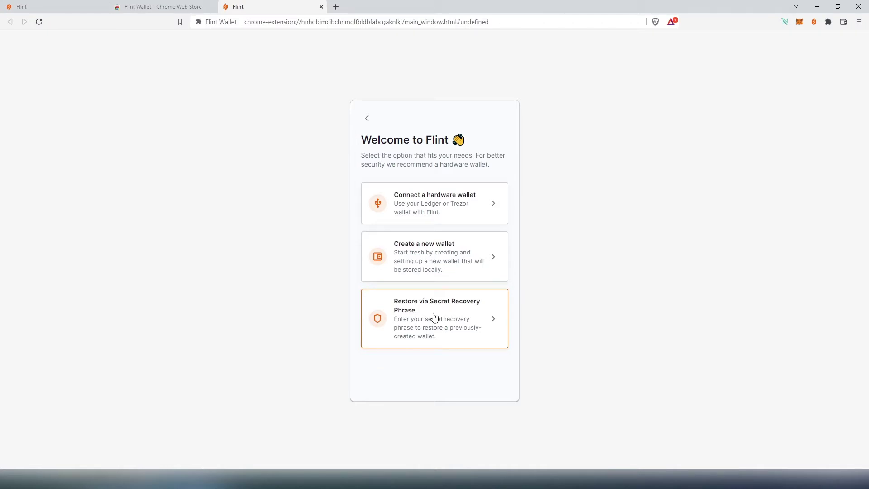
- Create a new wallet, copy its 15-word recovery phrase and confirm it's saved
click(449, 264)
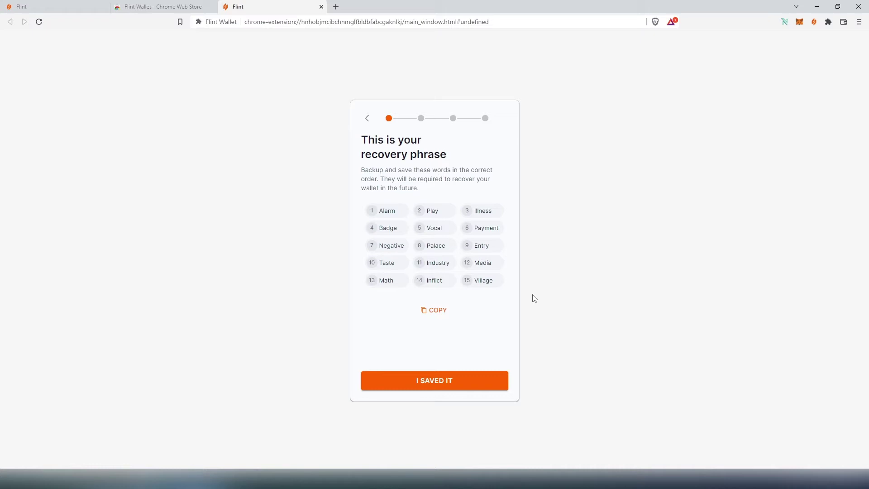
click(432, 311)
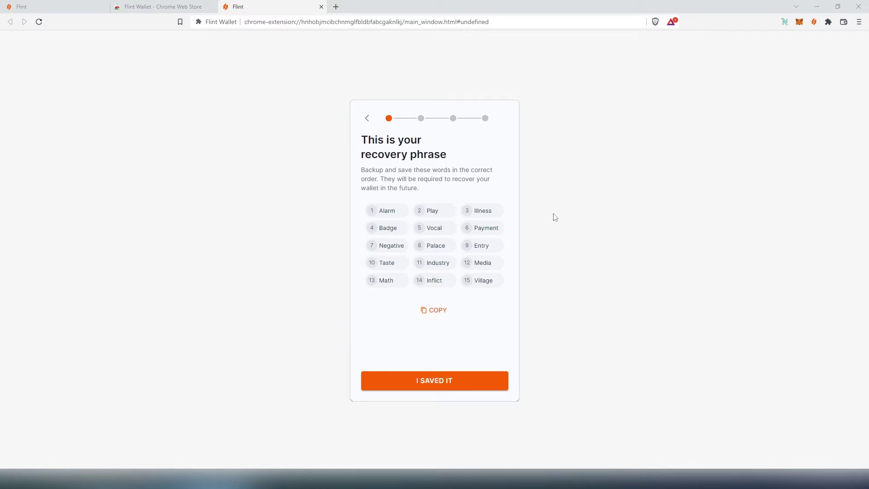
click(431, 388)
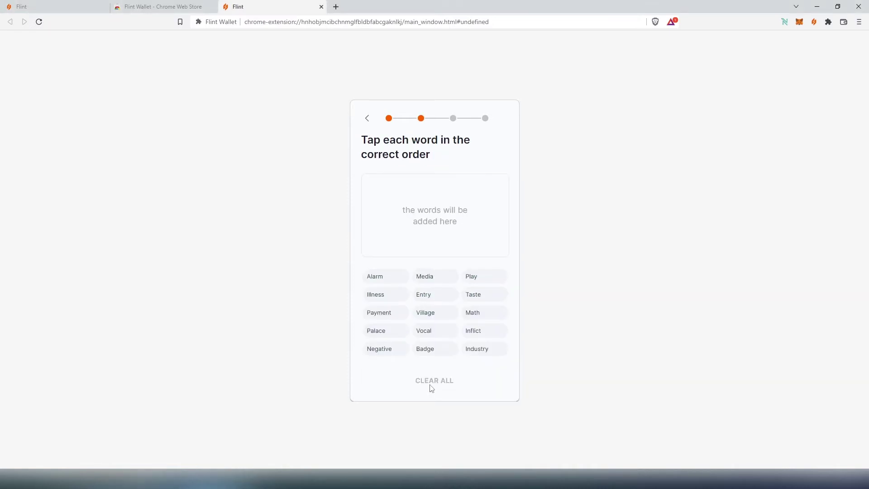
- Re-enter all recovery words in their numbered order to verify the phrase
click(382, 277)
click(479, 276)
click(378, 294)
click(430, 350)
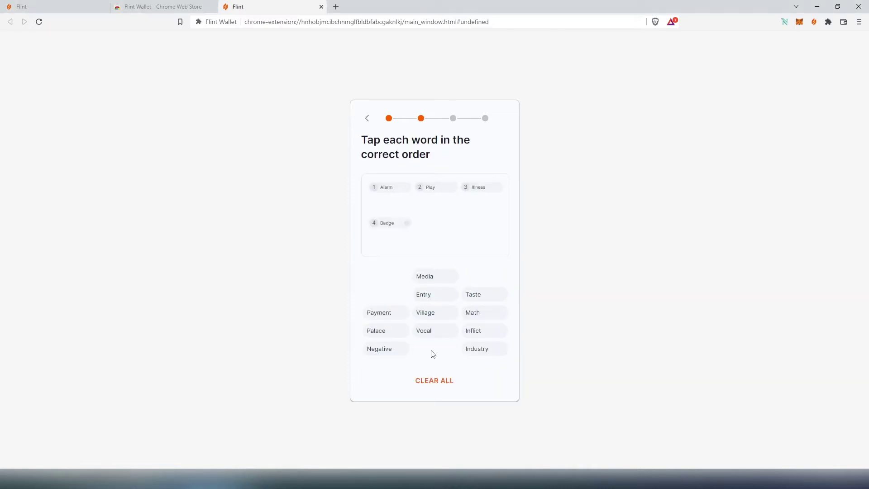
click(426, 331)
click(393, 314)
click(380, 348)
click(377, 330)
click(423, 294)
click(474, 294)
click(477, 349)
click(425, 276)
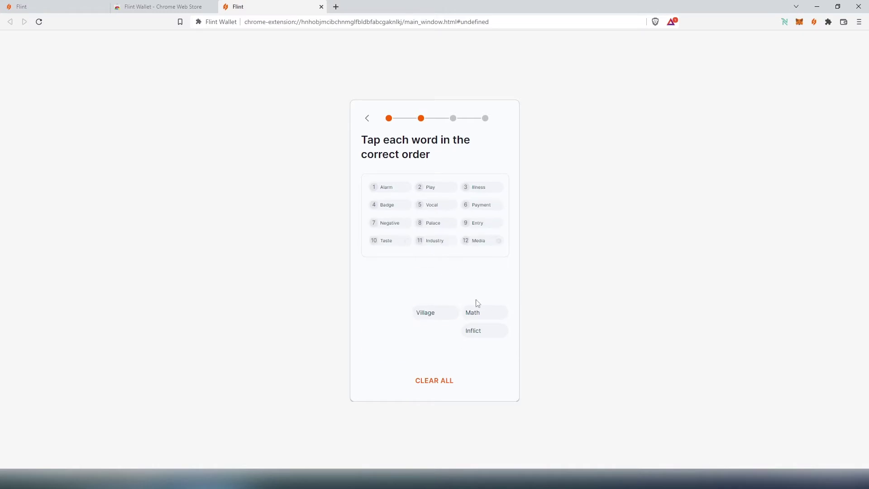
click(472, 312)
click(426, 312)
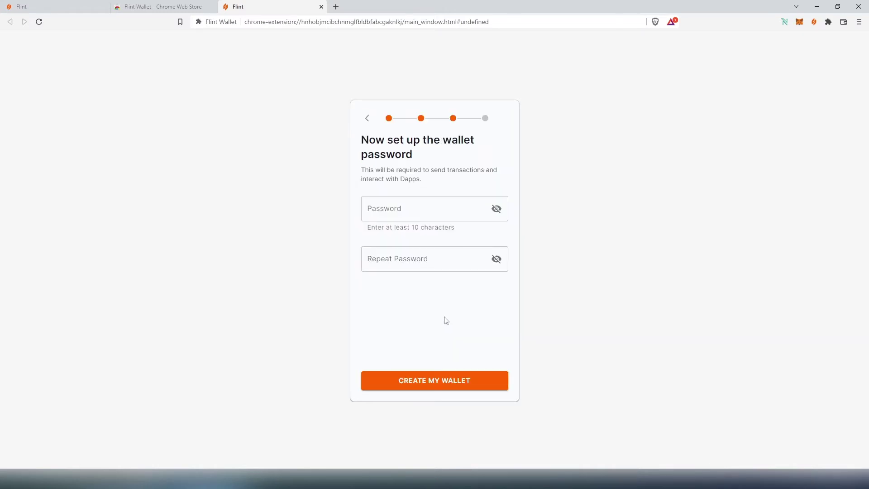
- Set and confirm the wallet password, create the wallet, skip the app passcode and finish
click(408, 204)
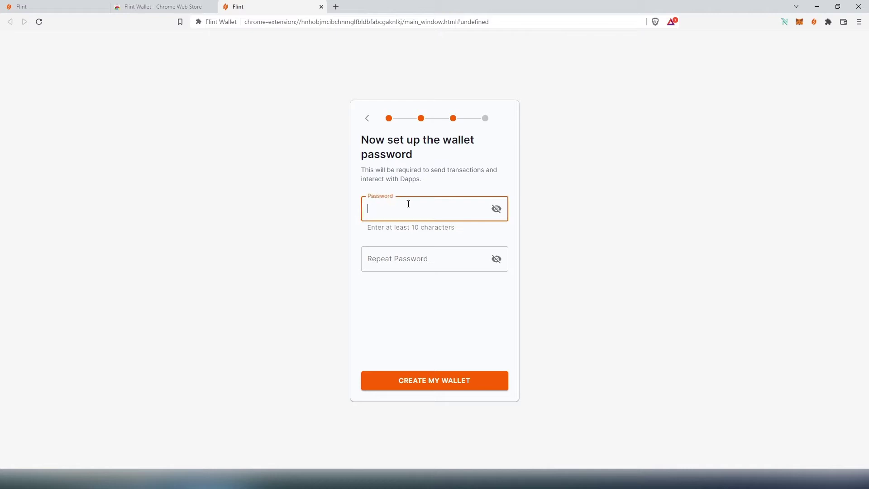
text(••••••••••••••)
key(Tab)
text(••••••••••••••)
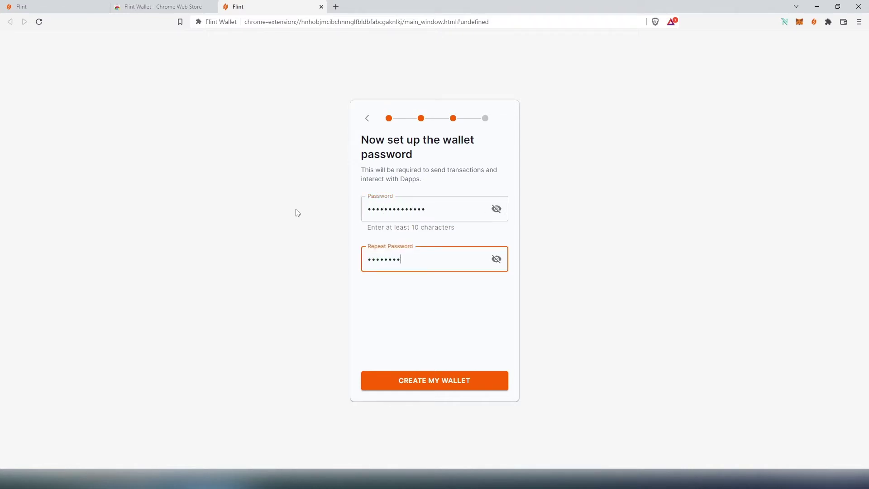
click(452, 381)
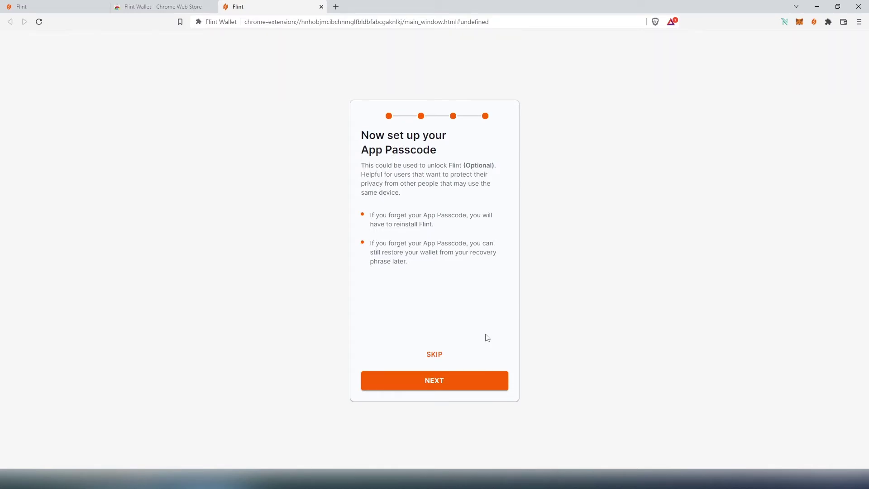
click(440, 356)
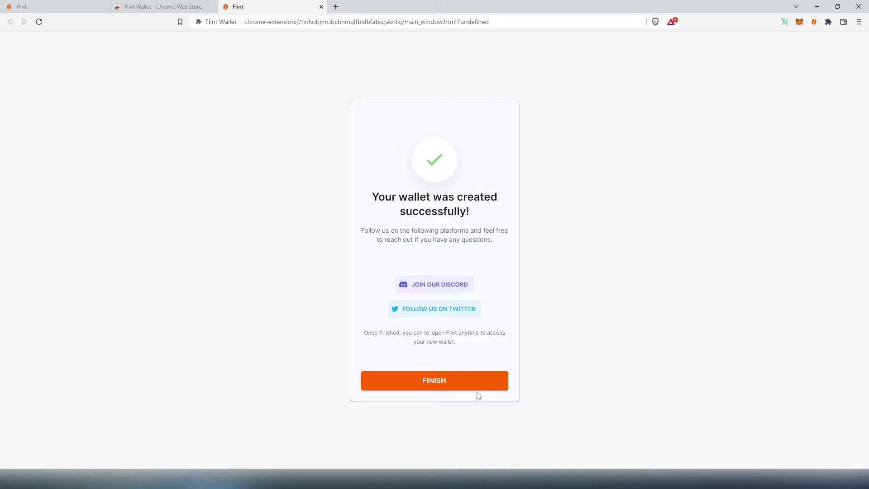
click(439, 382)
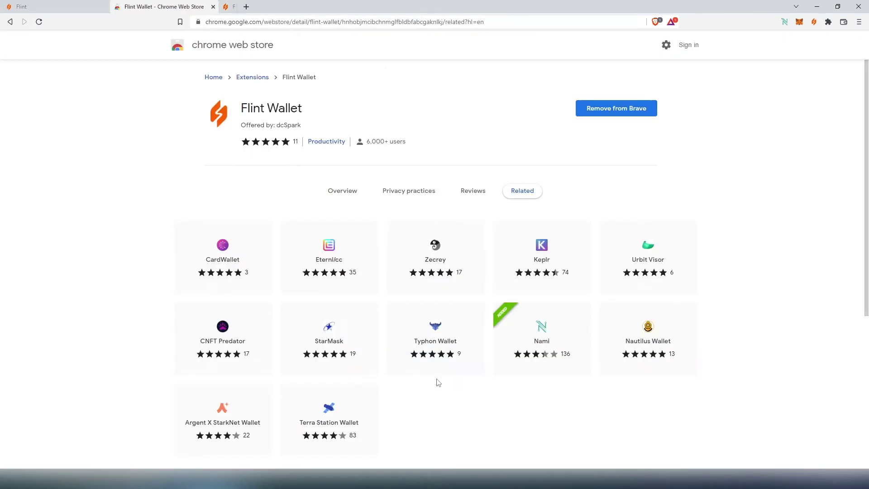
- Open the Flint popup, glance at the Send form, and return to Wallet #1's $0.00 balance
click(814, 23)
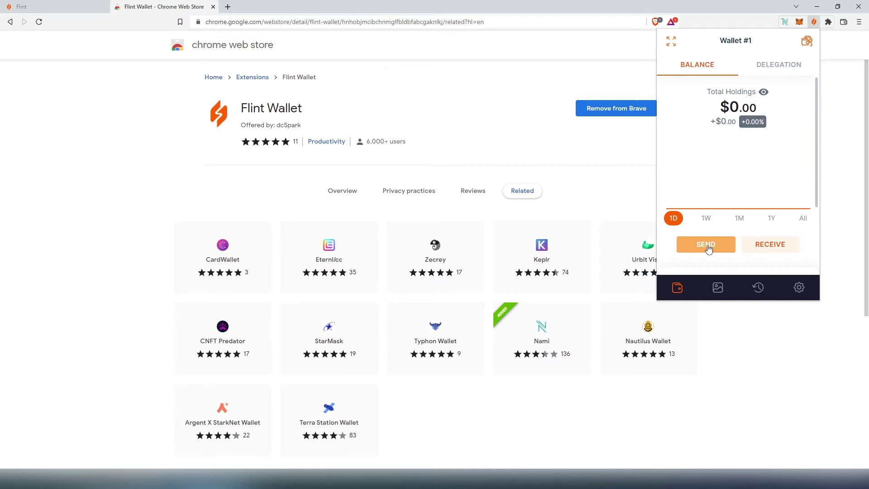
click(708, 249)
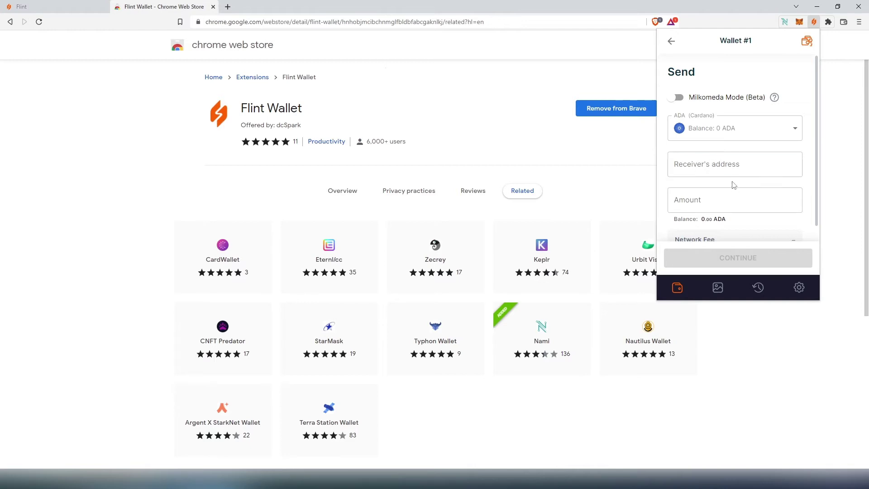
click(707, 195)
scroll(725, 189, down, 1)
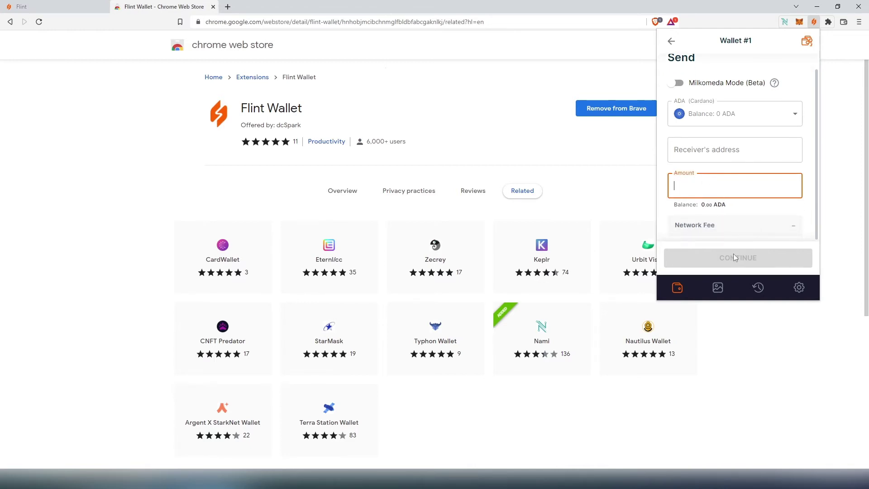
click(672, 42)
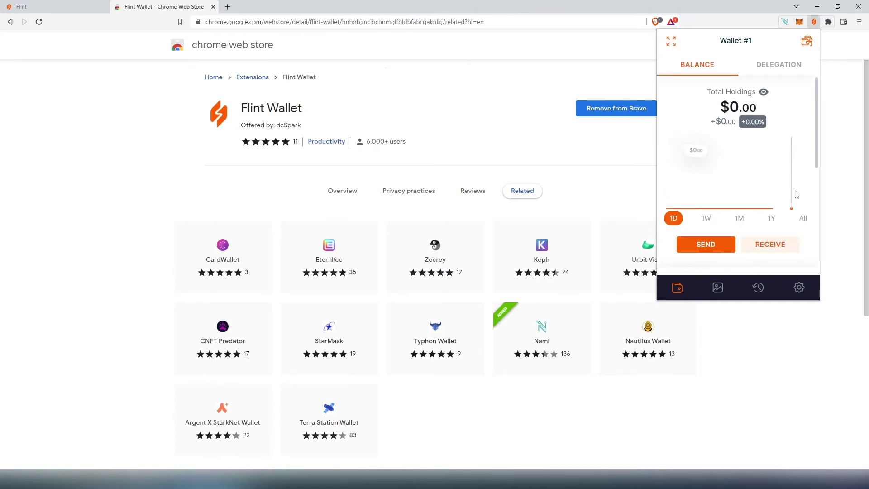
click(769, 249)
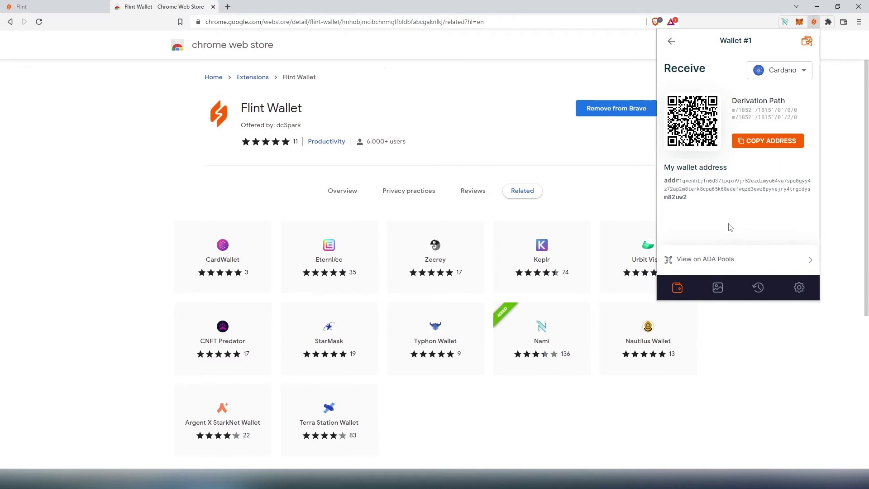
click(696, 263)
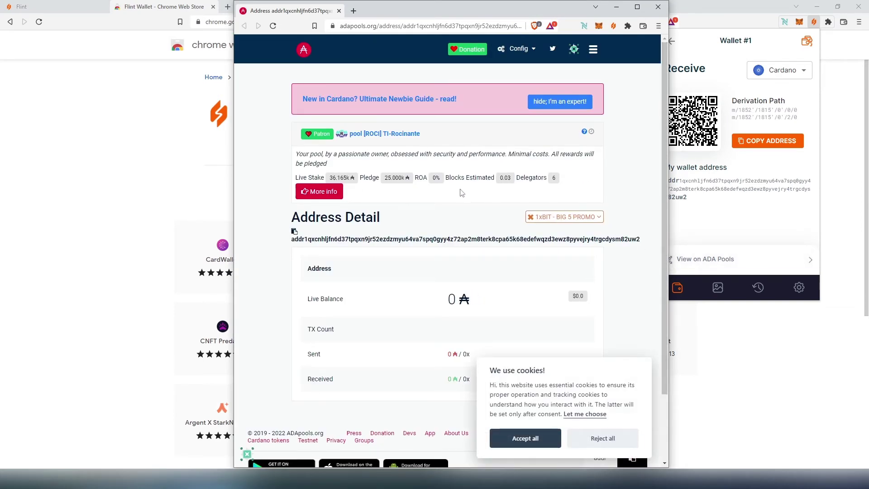
click(671, 44)
click(671, 44)
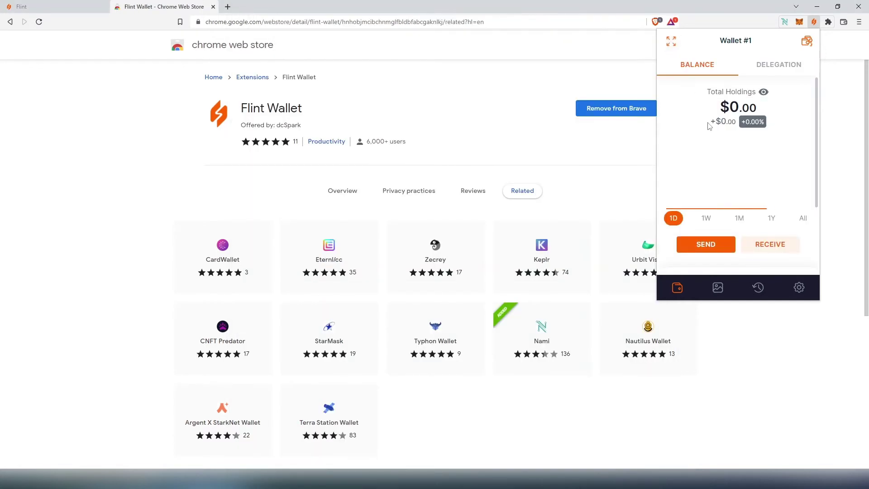
- Open the Delegation view and scroll through its undelegated status and 0 ADA rewards chart
click(783, 72)
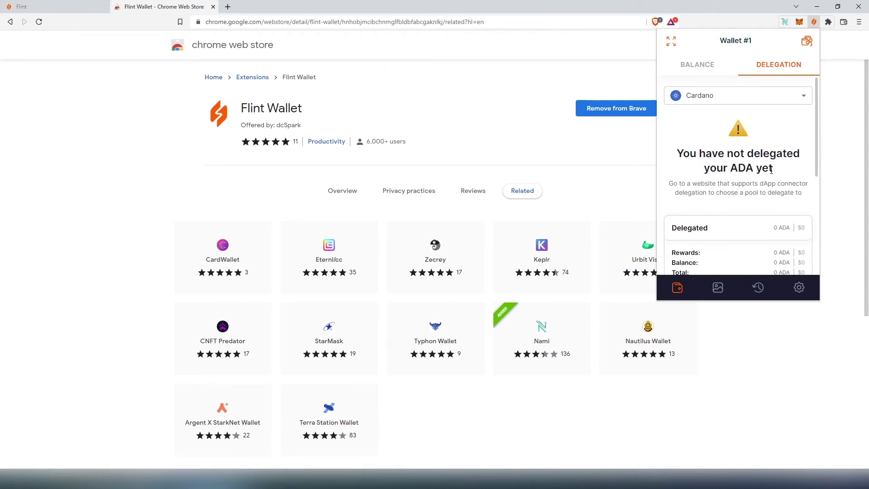
scroll(772, 170, down, 3)
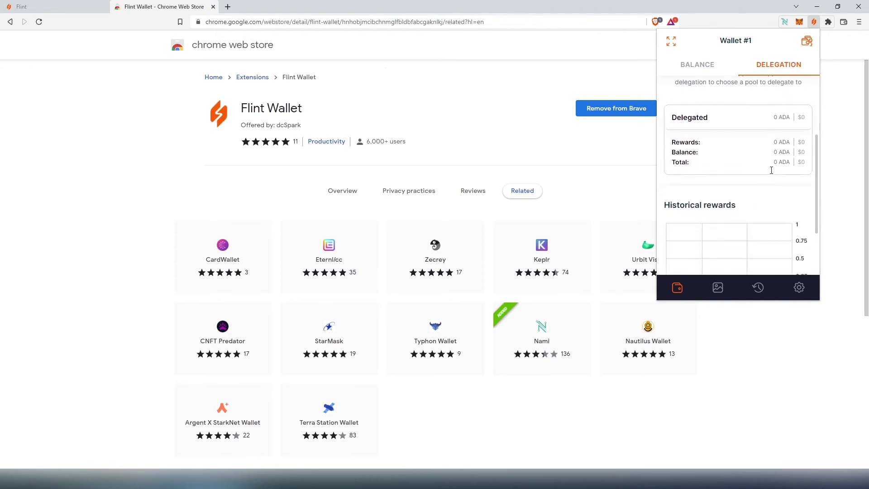
scroll(760, 170, down, 1)
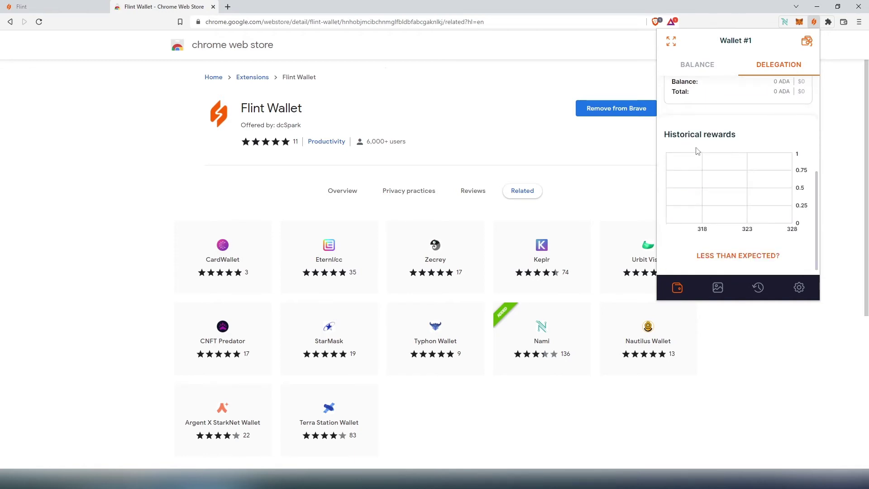
scroll(761, 153, up, 1)
scroll(762, 152, up, 3)
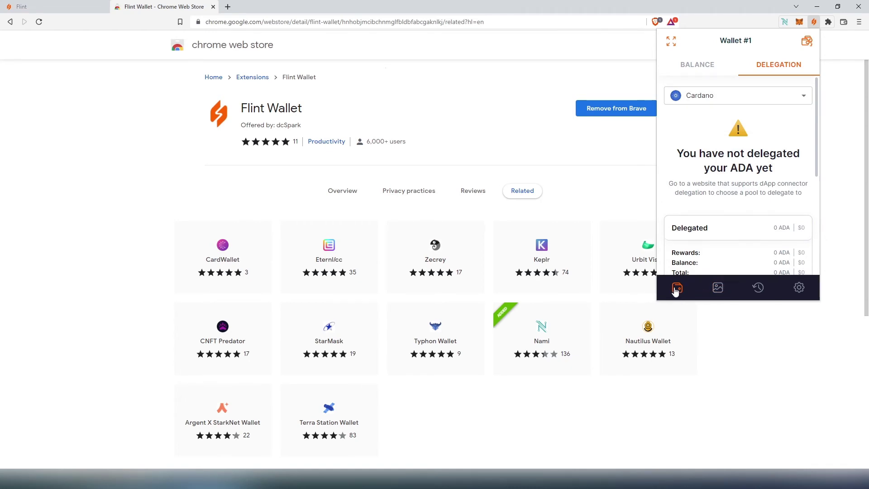
- Check the empty NFTs page, then open the Transactions view showing no transactions
click(719, 289)
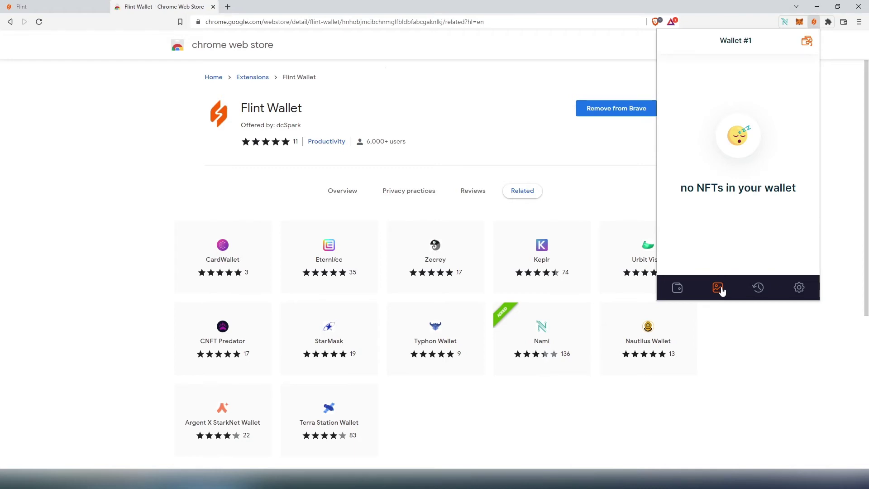
click(760, 289)
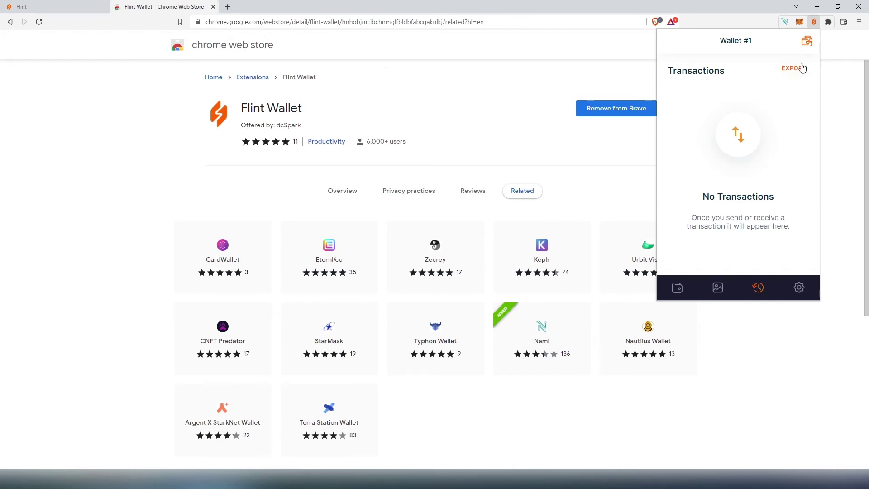
- Open Settings and review Set Collateral, which reports no suitable UTXO until 5 ADA is sent
click(799, 289)
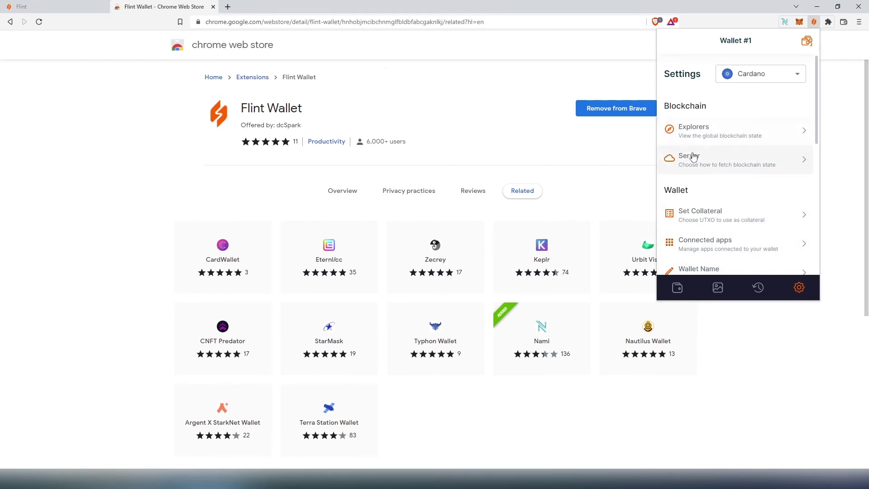
scroll(719, 158, down, 1)
scroll(720, 181, up, 1)
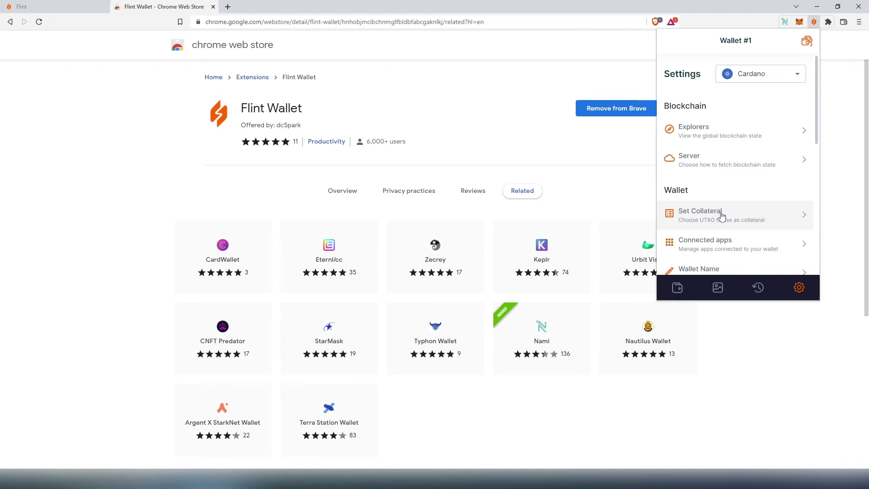
click(721, 217)
scroll(727, 220, down, 3)
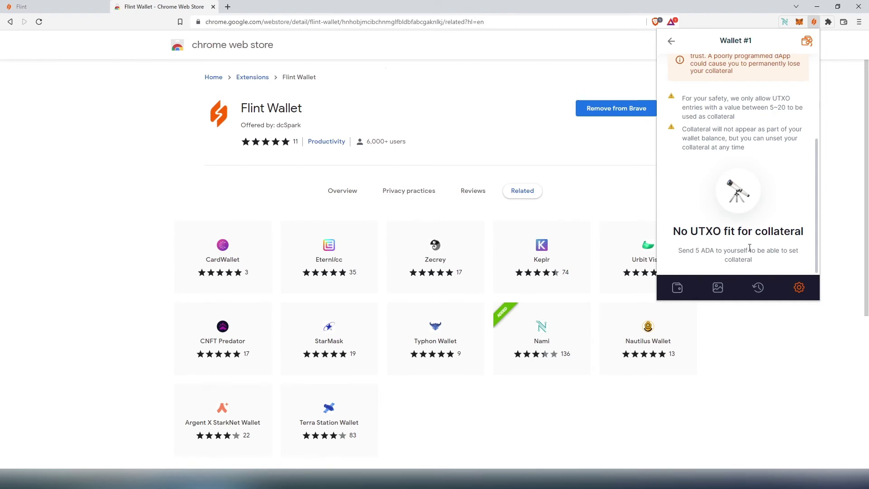
scroll(790, 244, up, 3)
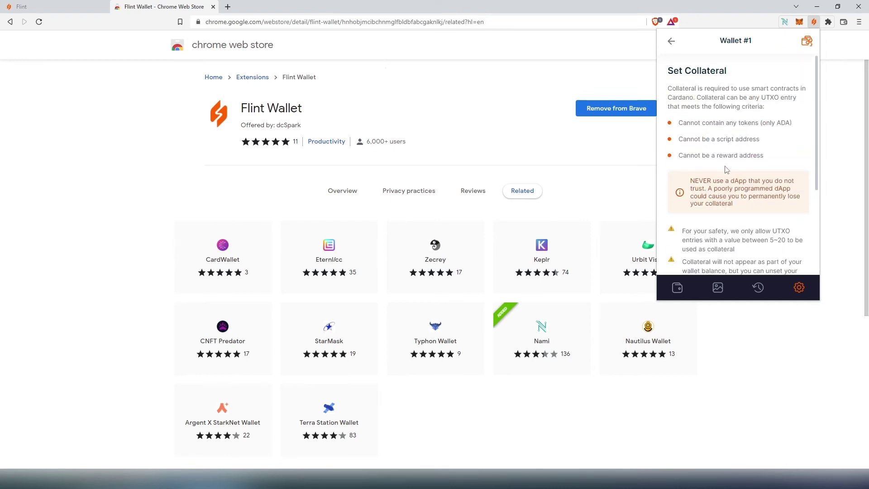
- Return to the settings list and open Connected Apps, confirming no dApp is connected
click(671, 41)
scroll(734, 136, down, 1)
scroll(734, 139, down, 1)
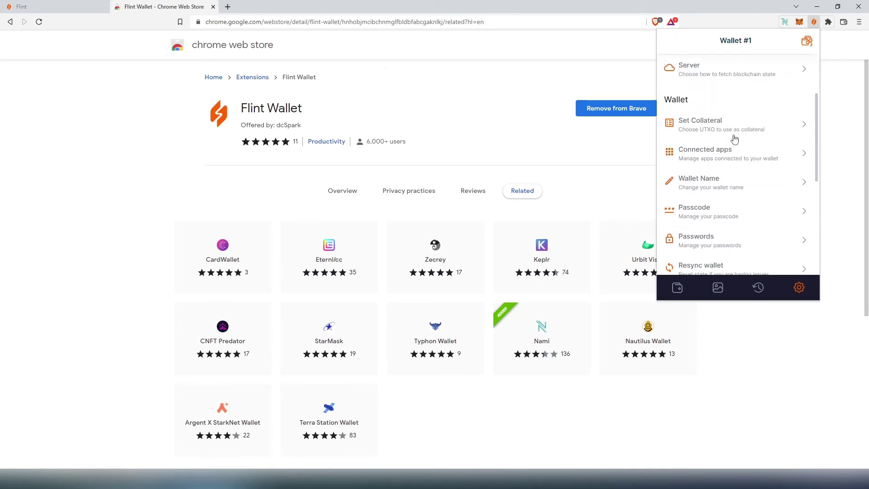
click(715, 156)
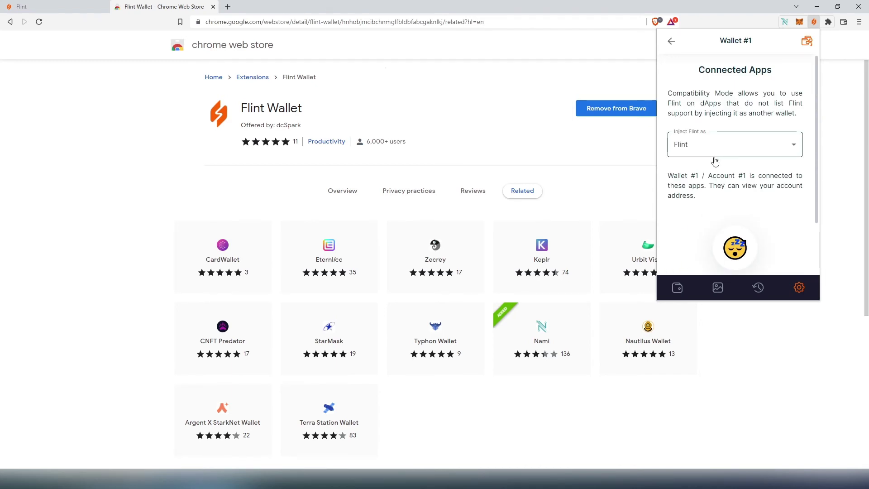
scroll(722, 169, down, 1)
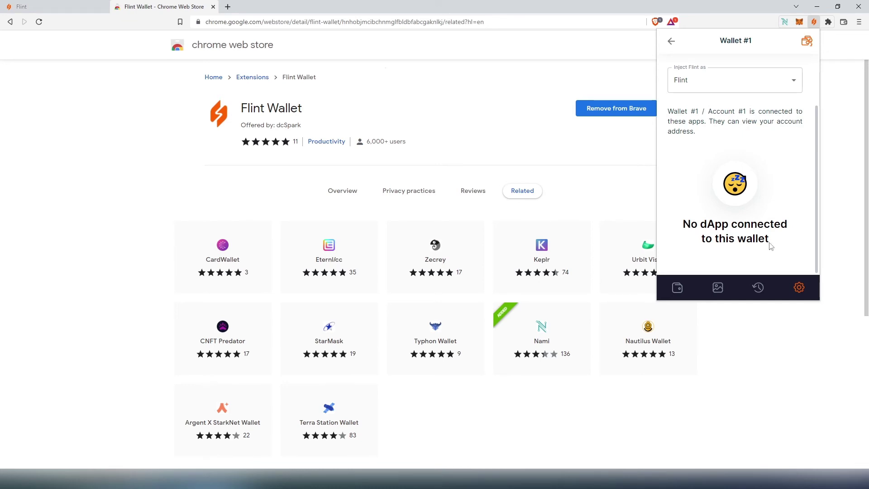
- Go to minswap.org and connect the Flint wallet, approving access in the Flint popup
click(228, 22)
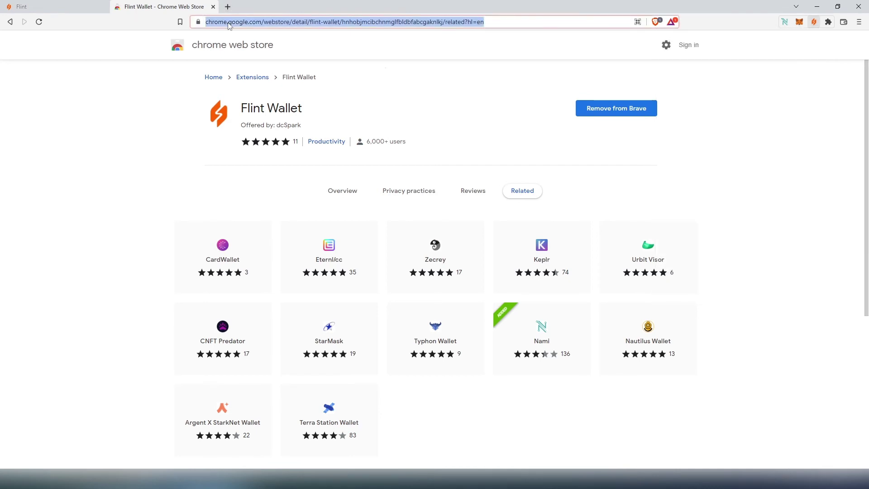
text(minswap.org)
key(Return)
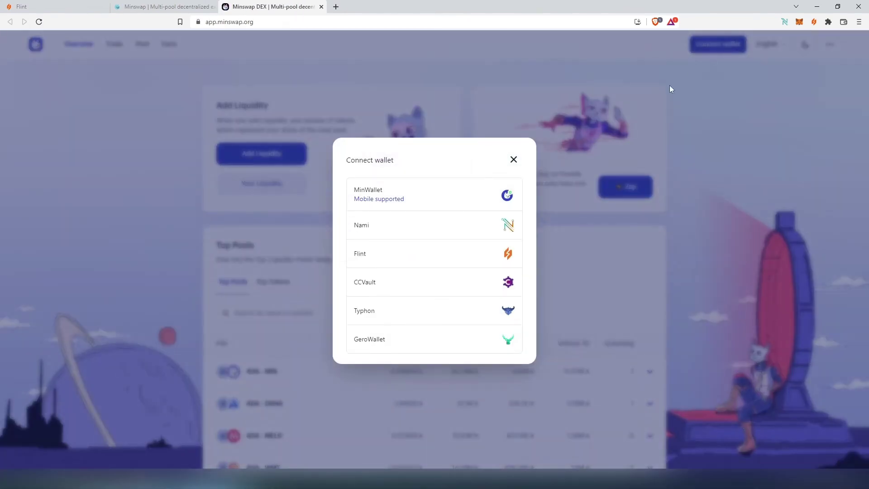
click(447, 259)
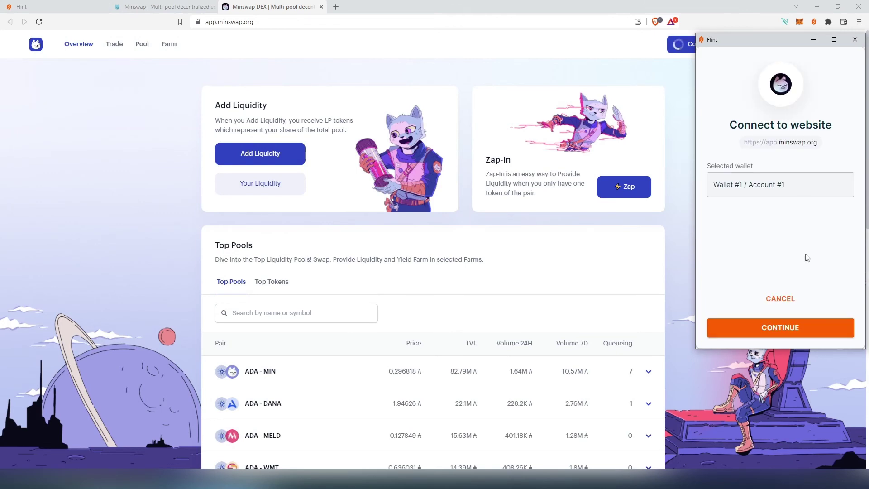
click(783, 329)
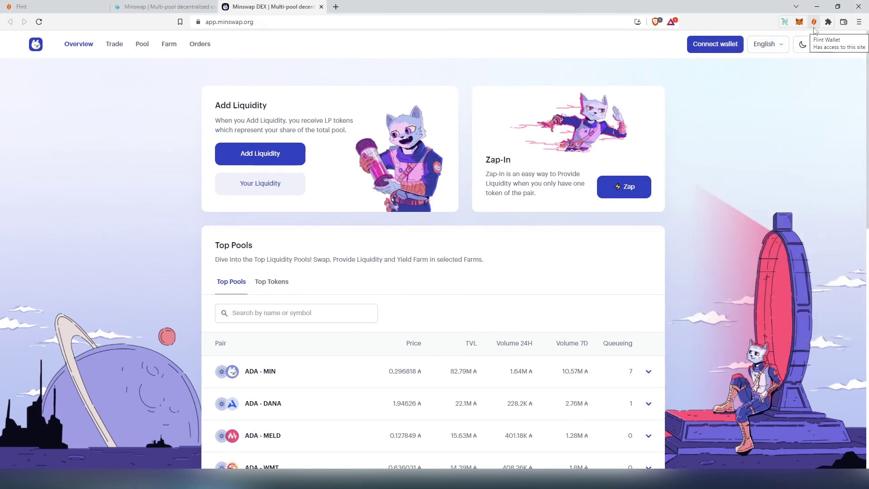
- Remove app.minswap.org from Flint's Connected apps in Settings, then return to the settings list
click(814, 27)
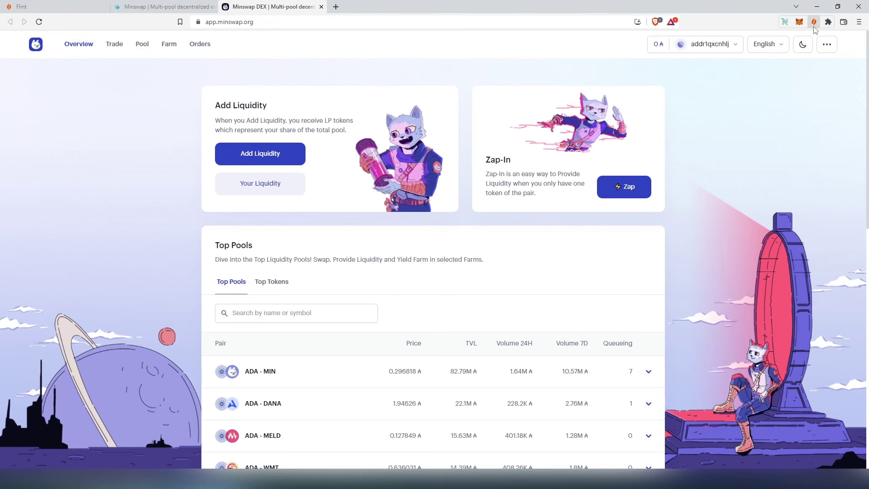
click(799, 288)
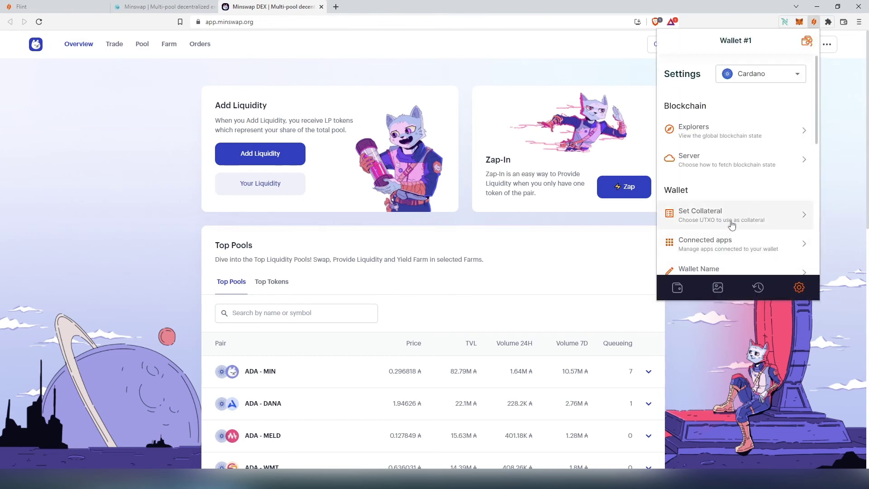
click(724, 246)
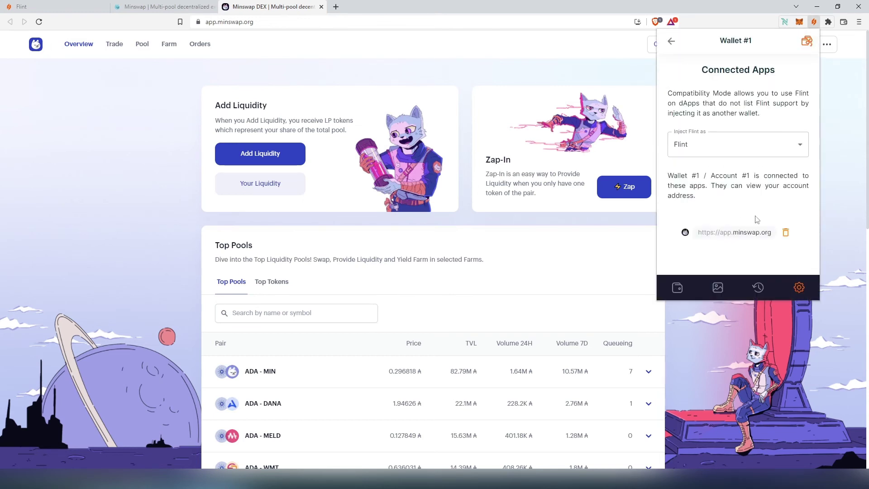
click(786, 234)
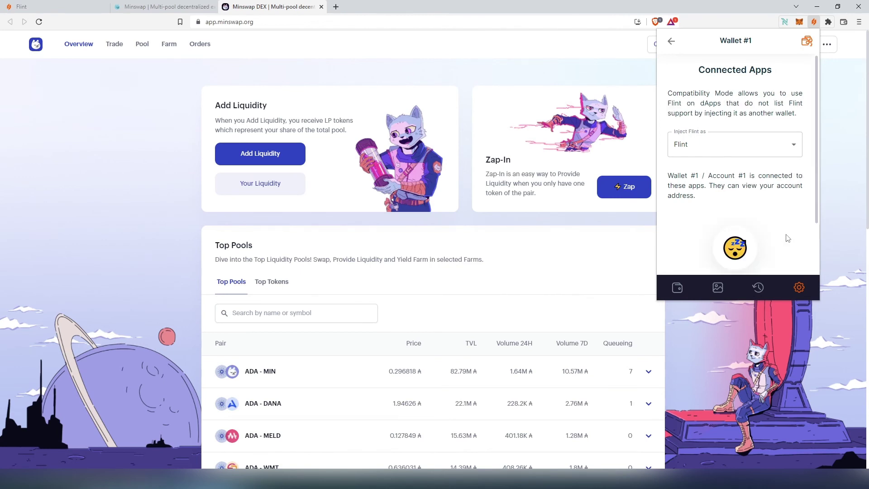
click(671, 42)
scroll(734, 113, down, 1)
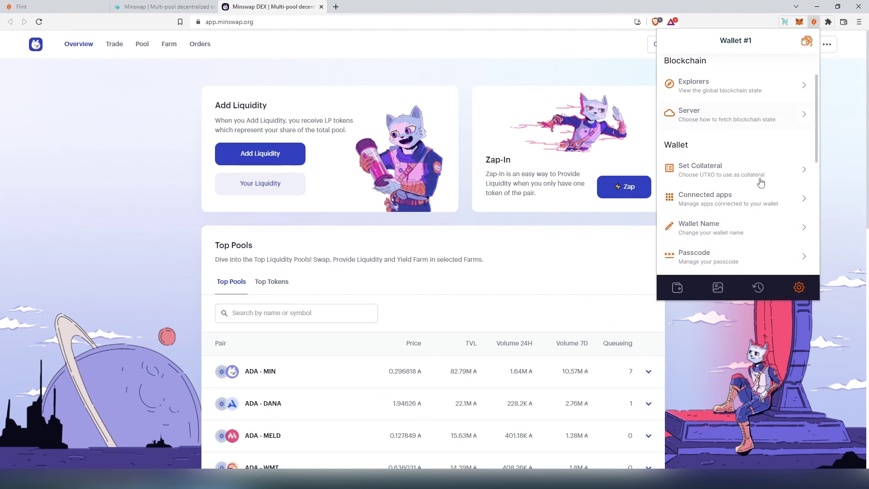
scroll(739, 231, down, 1)
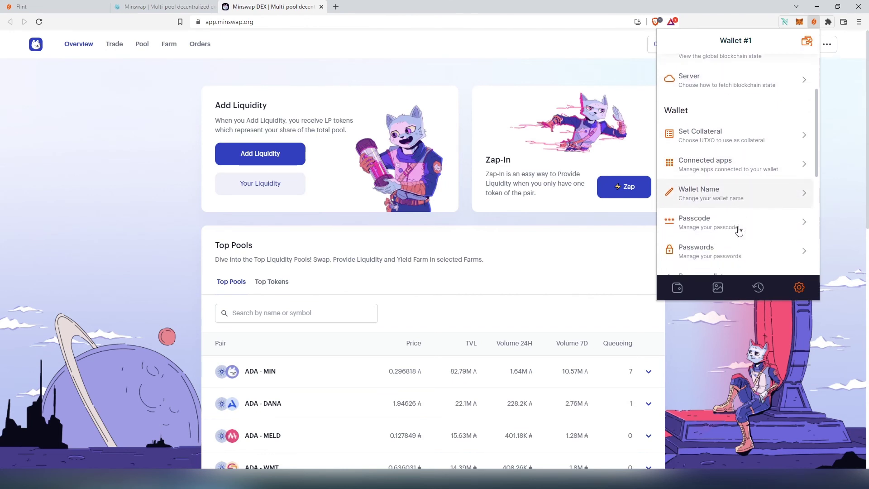
scroll(755, 216, down, 1)
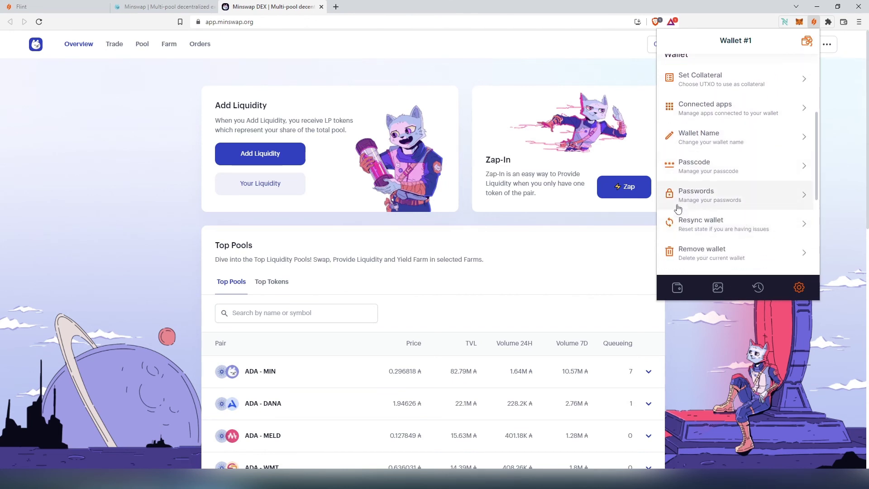
scroll(744, 202, down, 1)
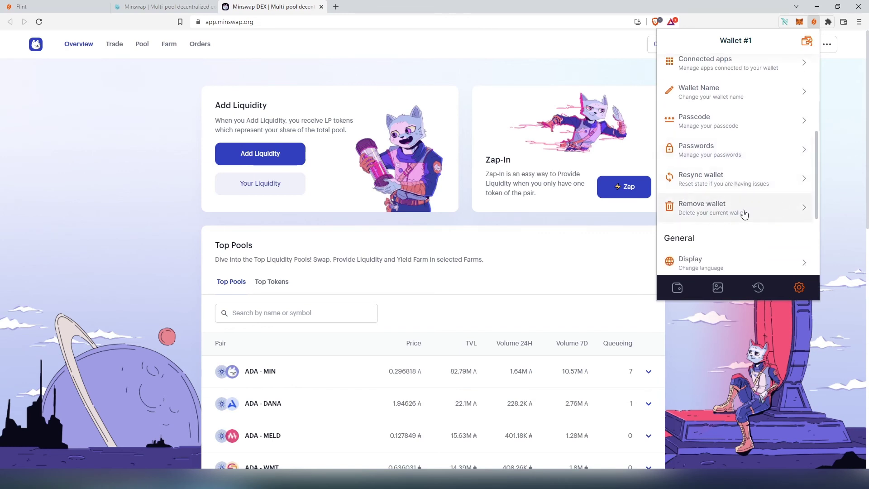
scroll(745, 214, down, 2)
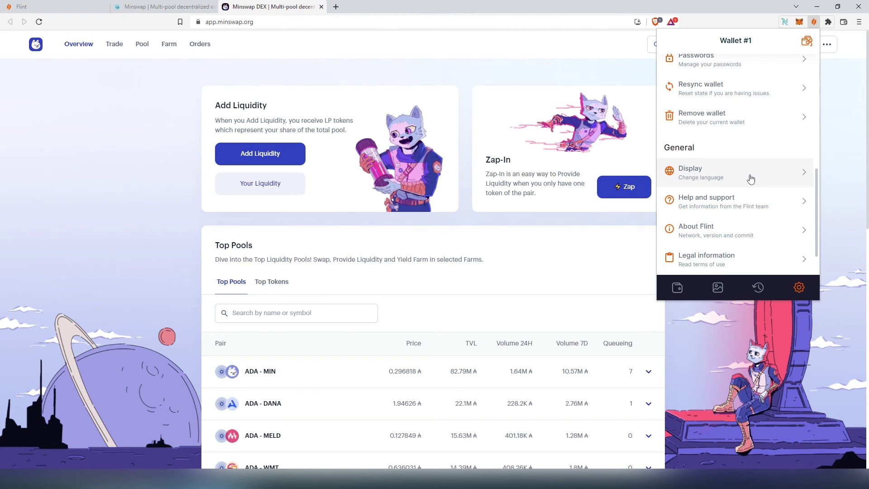
scroll(726, 206, down, 1)
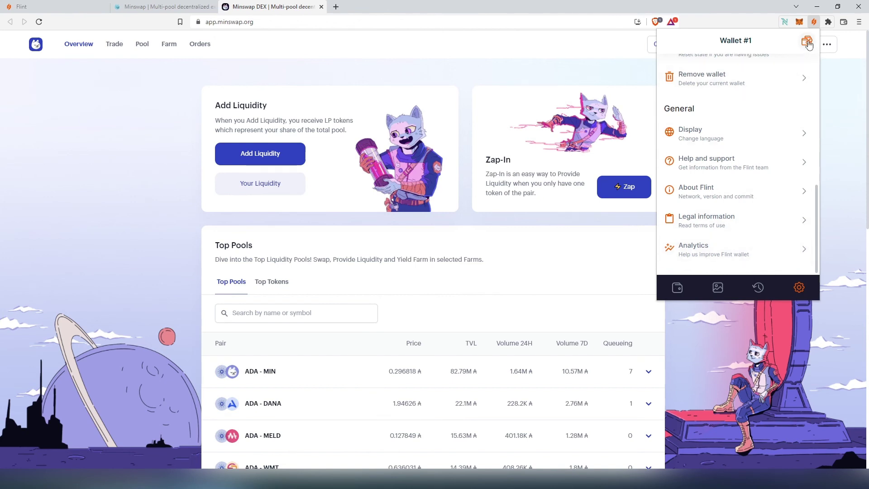
- Start adding a wallet from the wallet list, then close the new setup tab unused
click(808, 42)
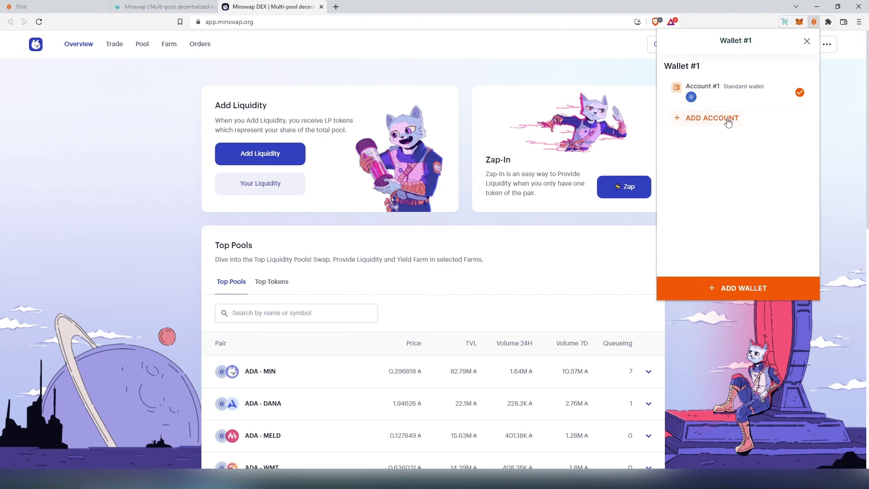
click(738, 292)
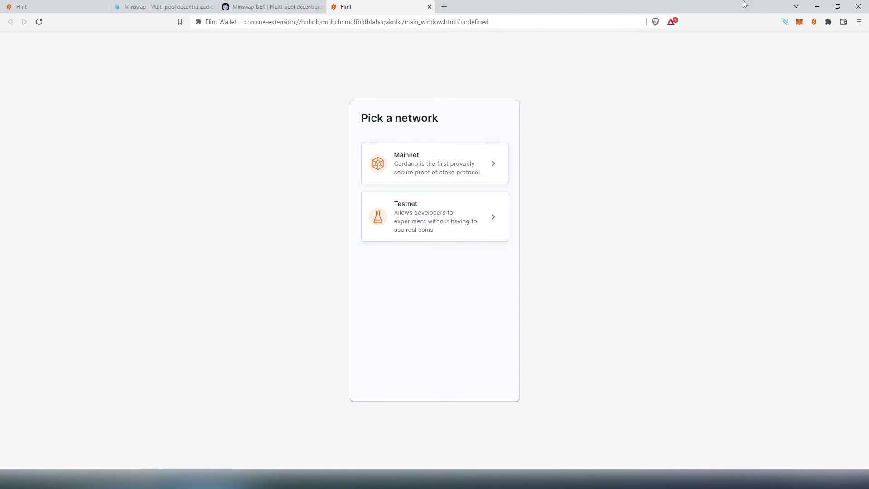
click(815, 22)
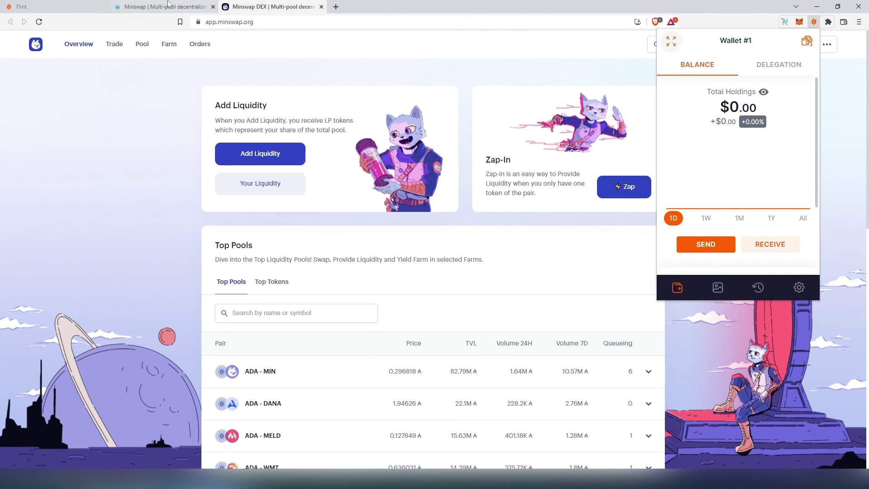
- Open the flint-wallet.com home page from the Flint tab and scroll to the Roadmap
click(50, 9)
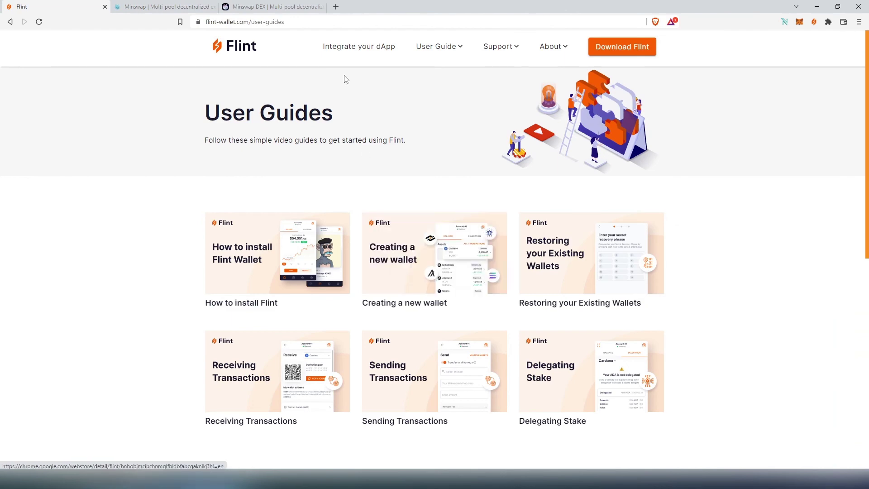
click(219, 51)
scroll(325, 121, down, 20)
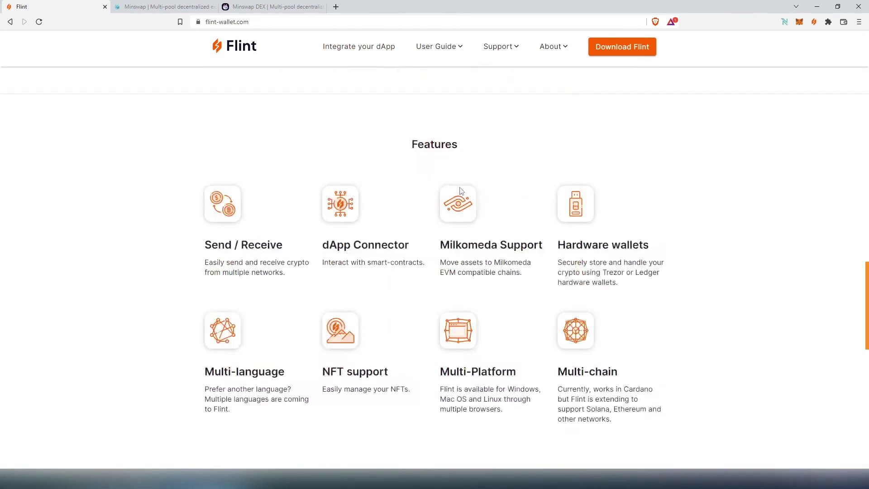
scroll(460, 191, down, 5)
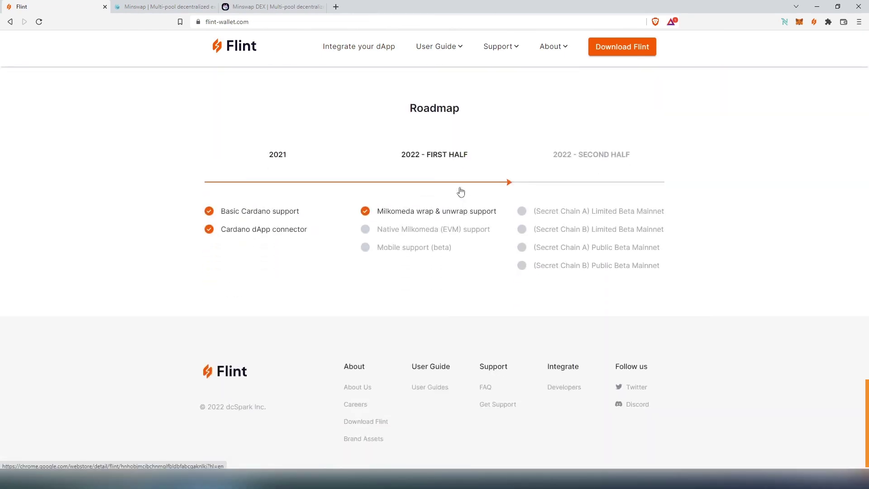